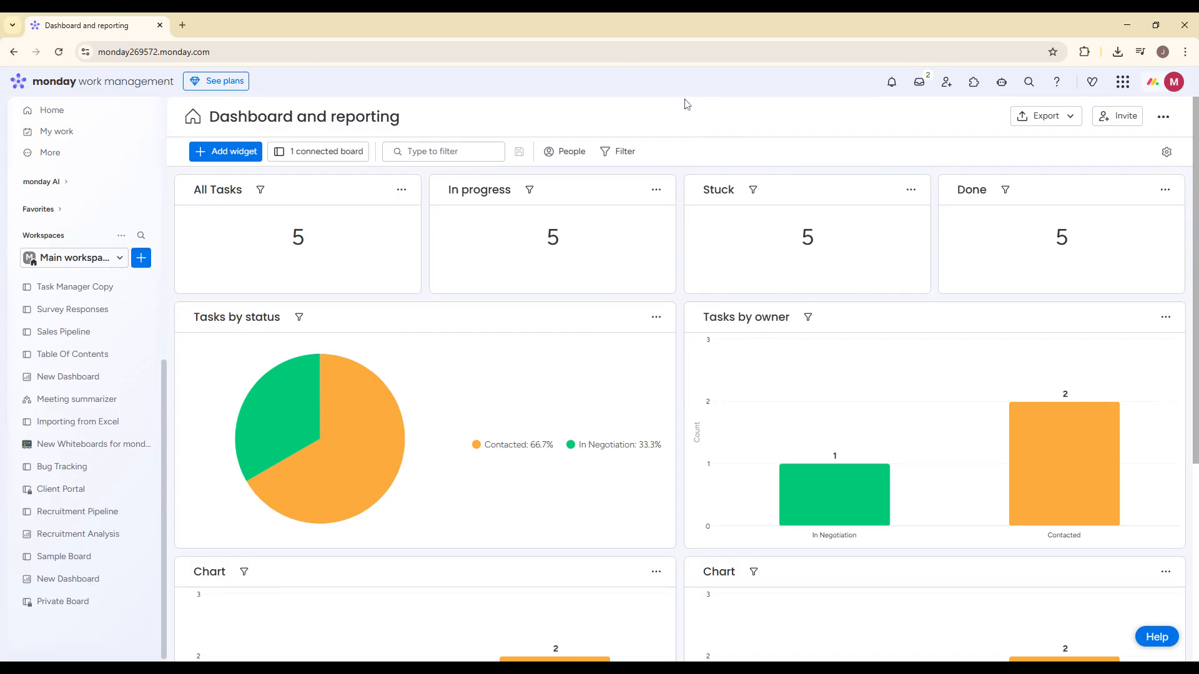
- Create a new board named "Content Calendar" with Main privacy and Items as the managed type, and dismiss the AI Sidekick
left_click(142, 257)
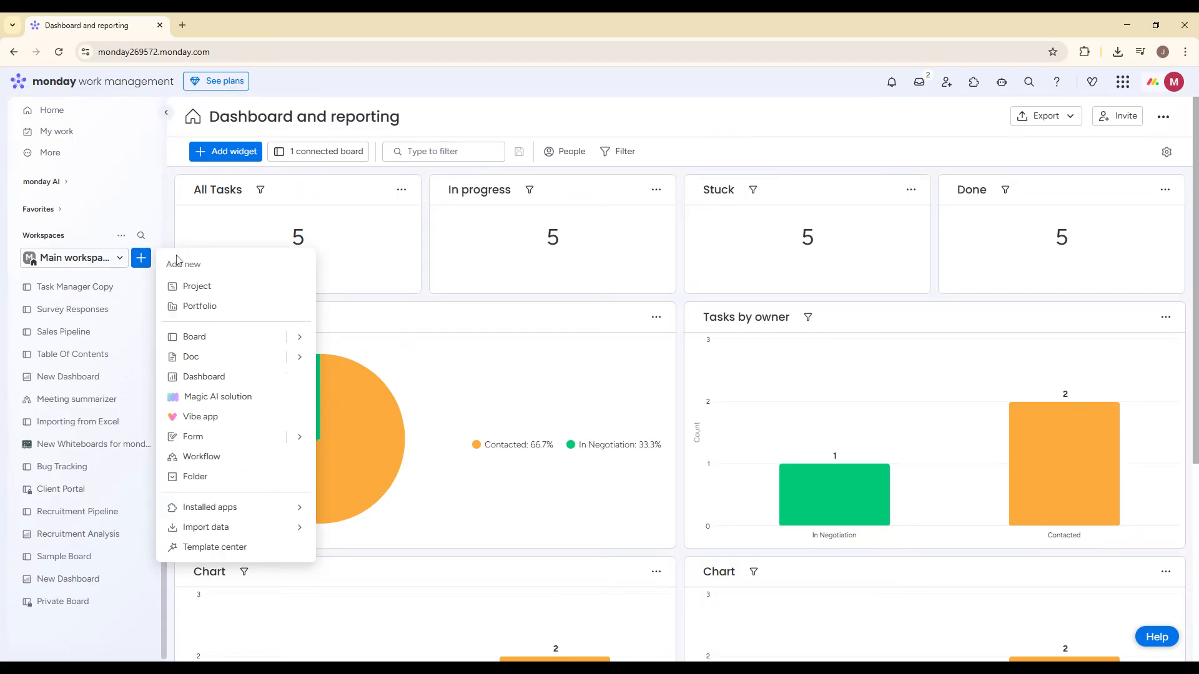
mouse_move(244, 337)
left_click(360, 342)
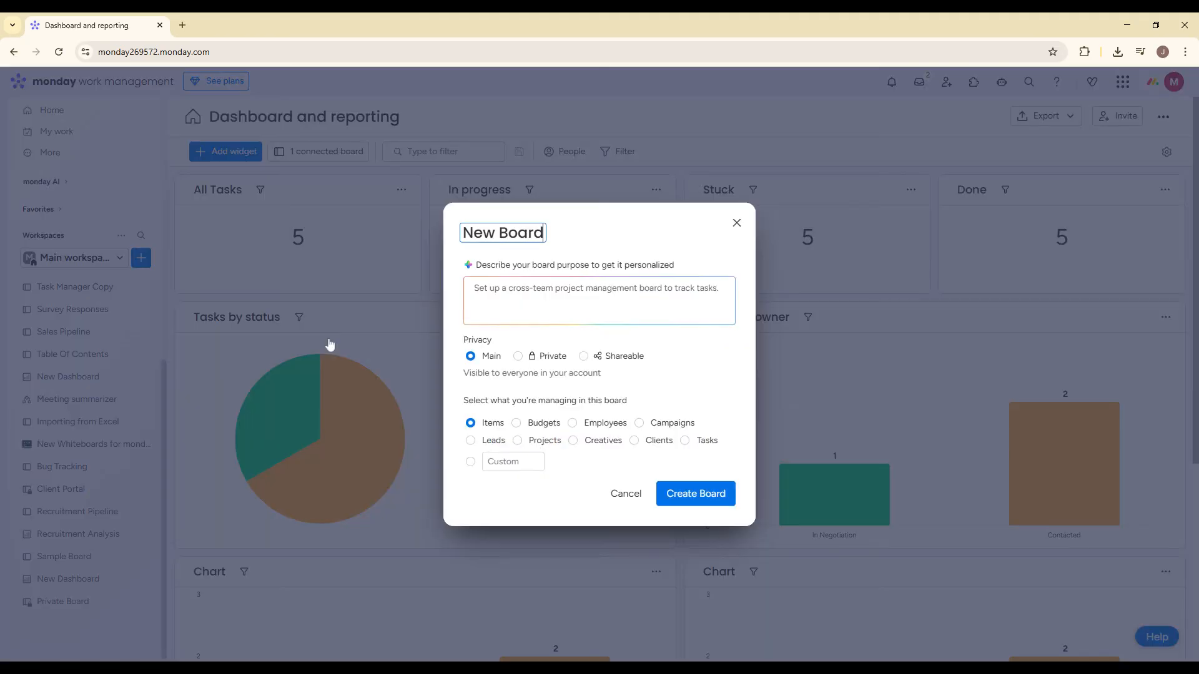
key("ctrl+a")
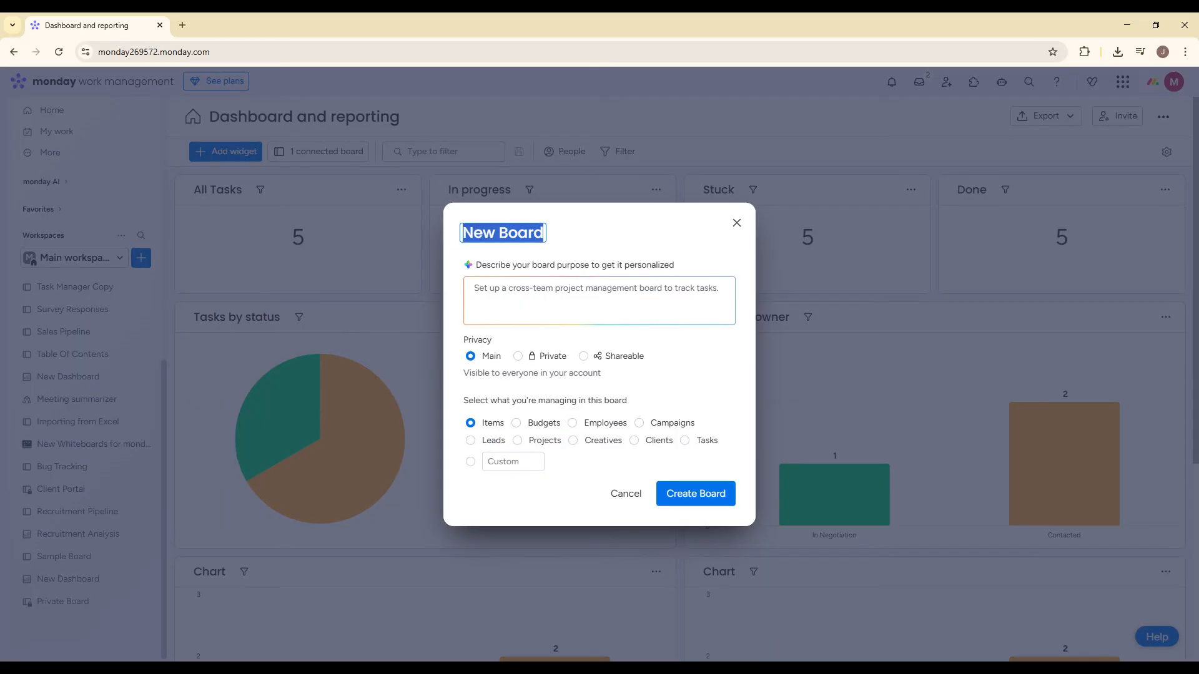
type("Content Calendar")
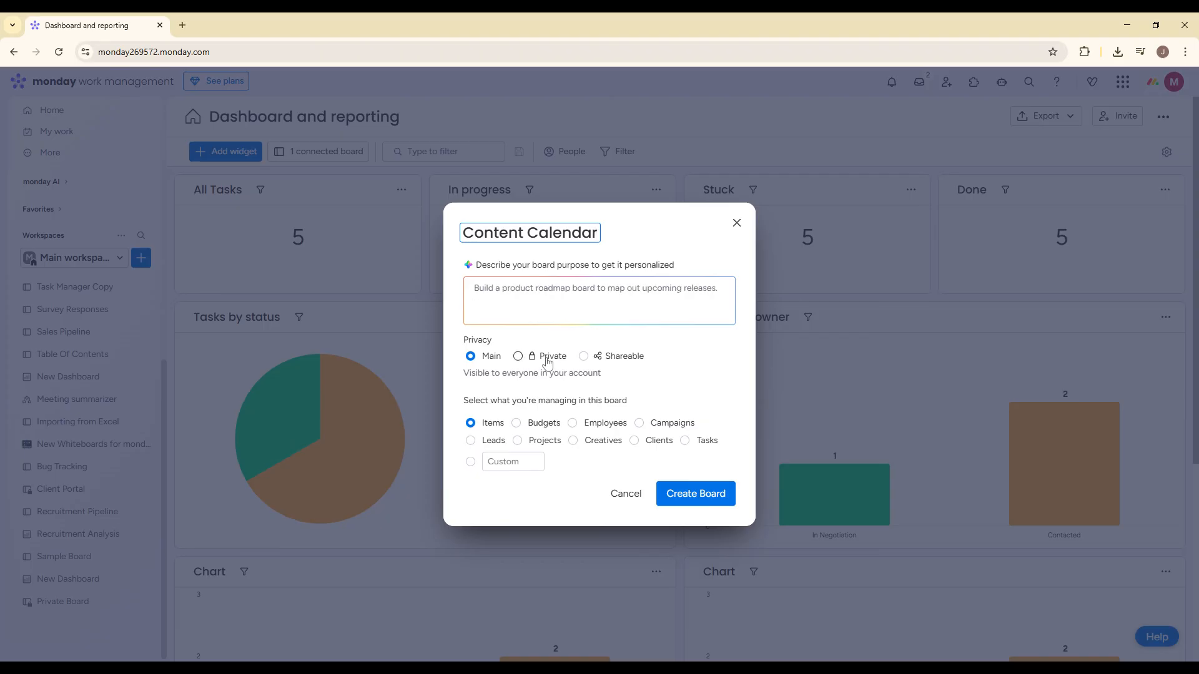
left_click(691, 494)
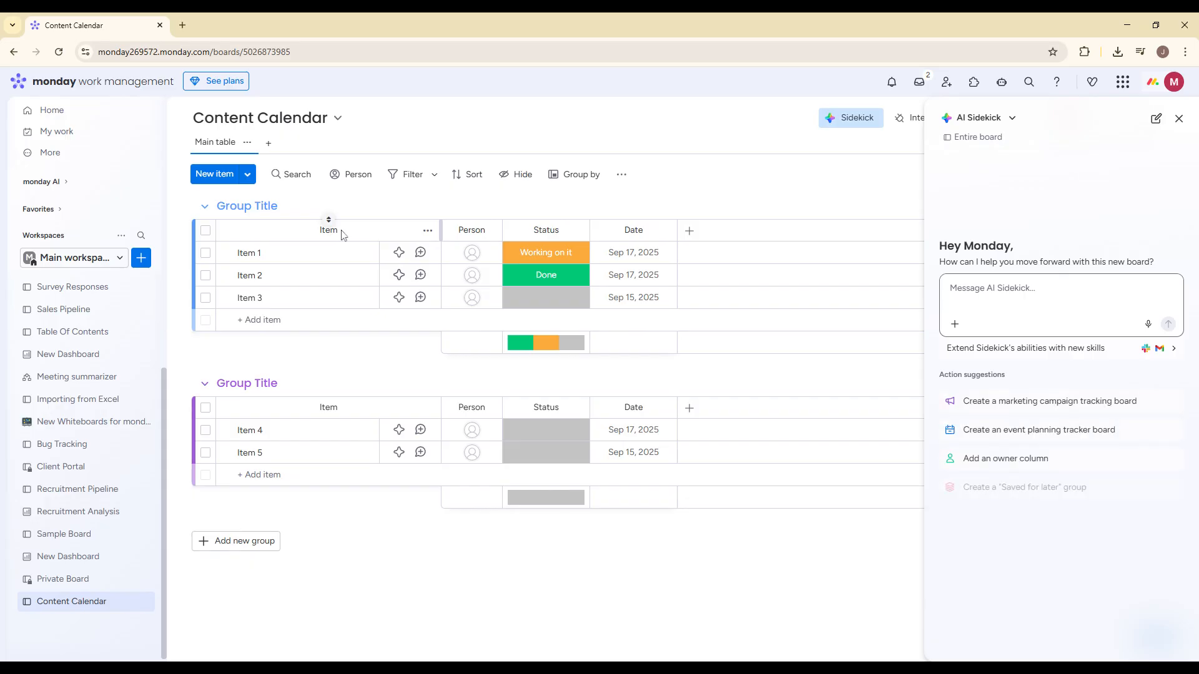
left_click(1179, 119)
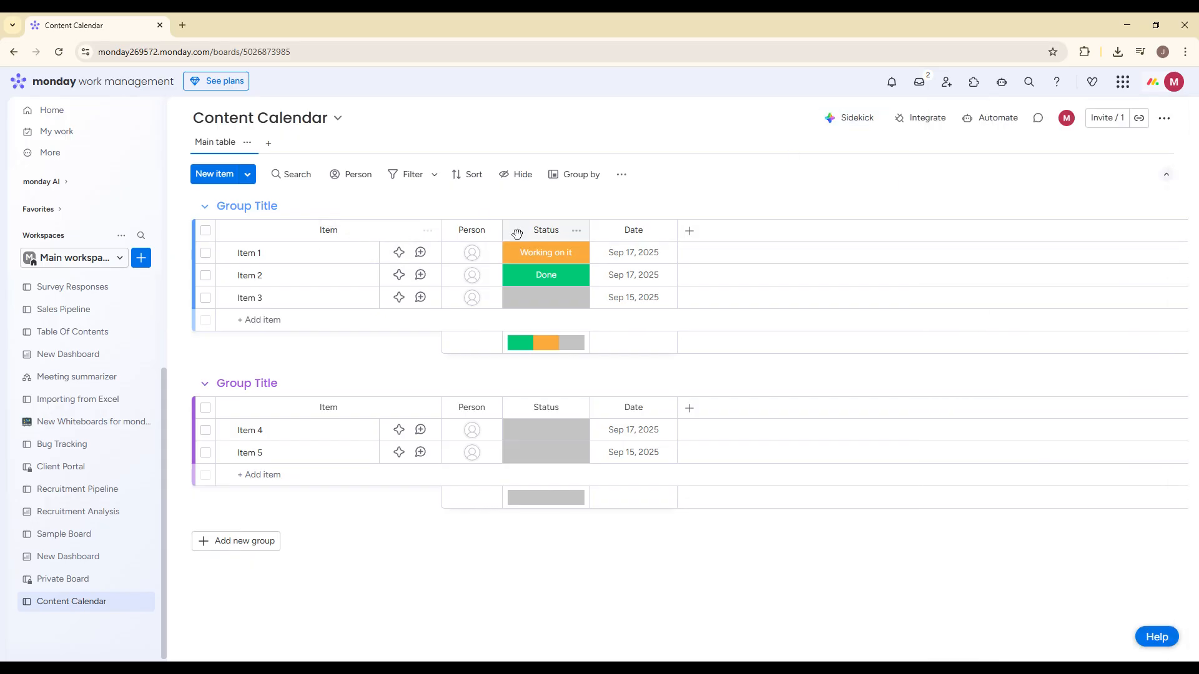
- Rename the board's Item column as "Content type"
left_click(329, 222)
key("ctrl+a")
key("BackSpace")
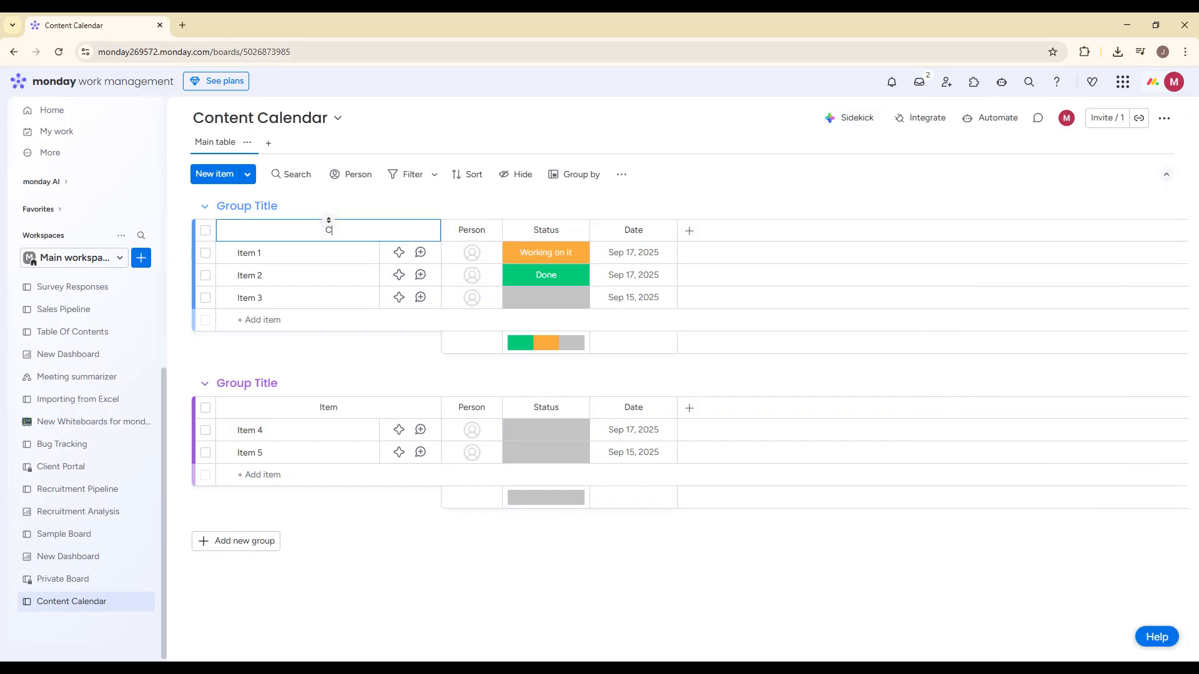
type("Content Type")
- Rename the status label "Working on it" as "Ideas" and the label "Stuck" as "In Progress"
left_click(547, 252)
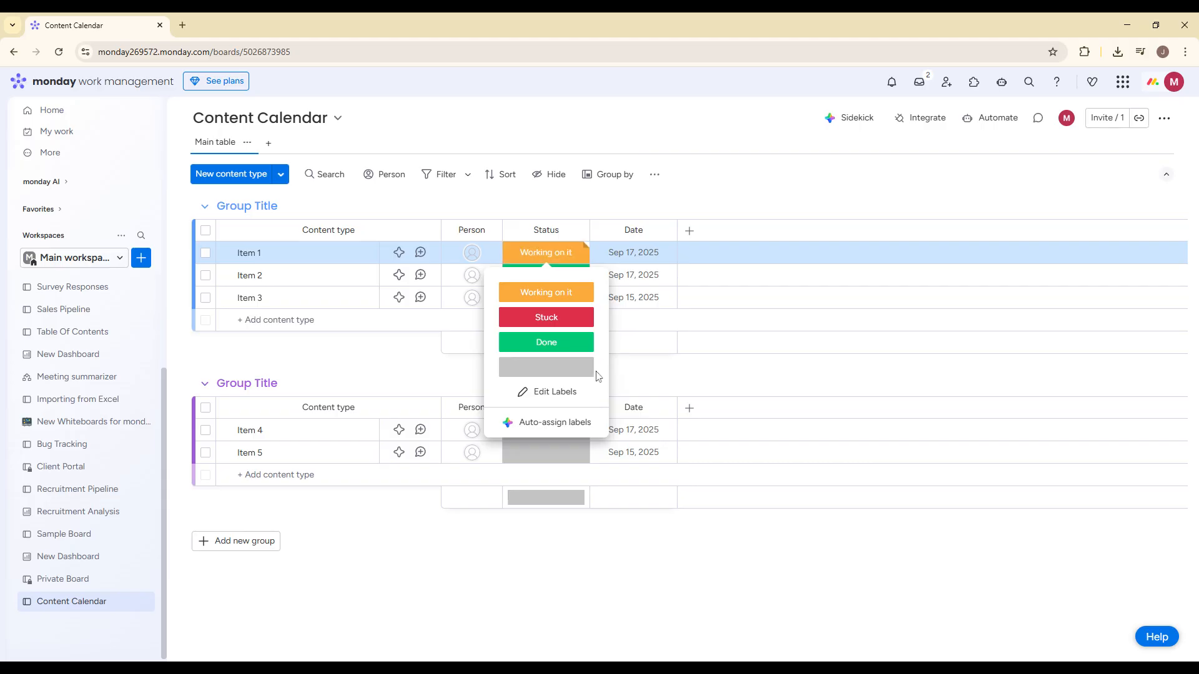
left_click(543, 391)
key("ctrl+a")
type("Id")
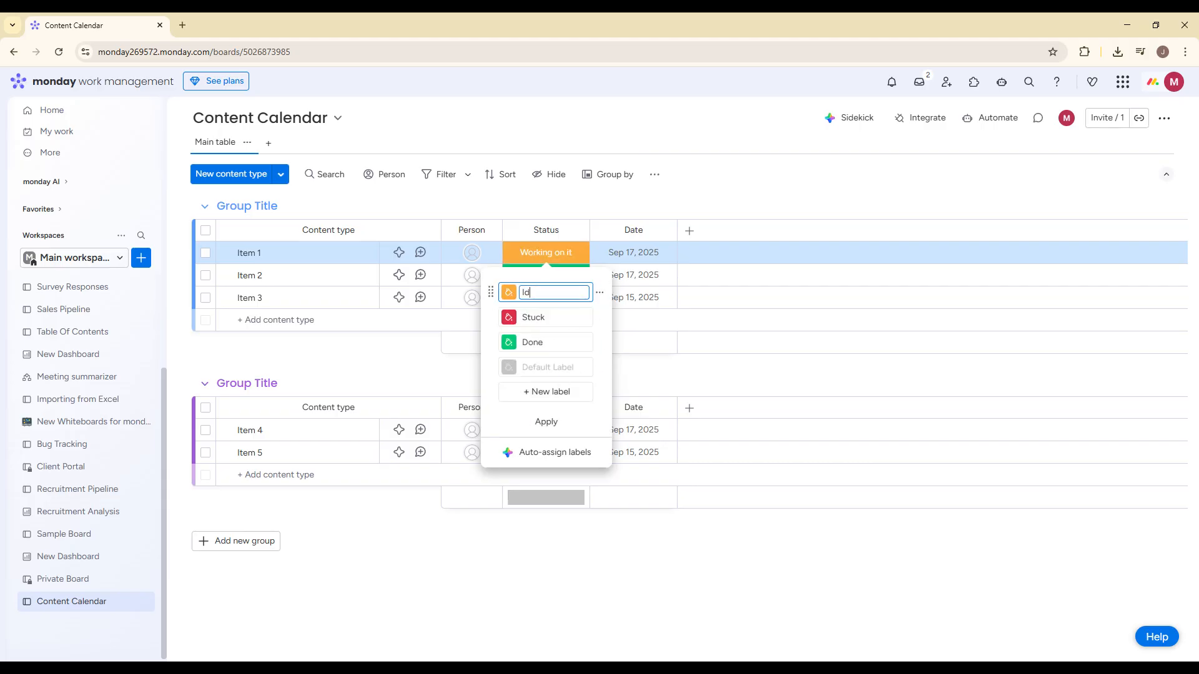
left_click(547, 318)
key("ctrl+a")
key("BackSpace")
type("In P")
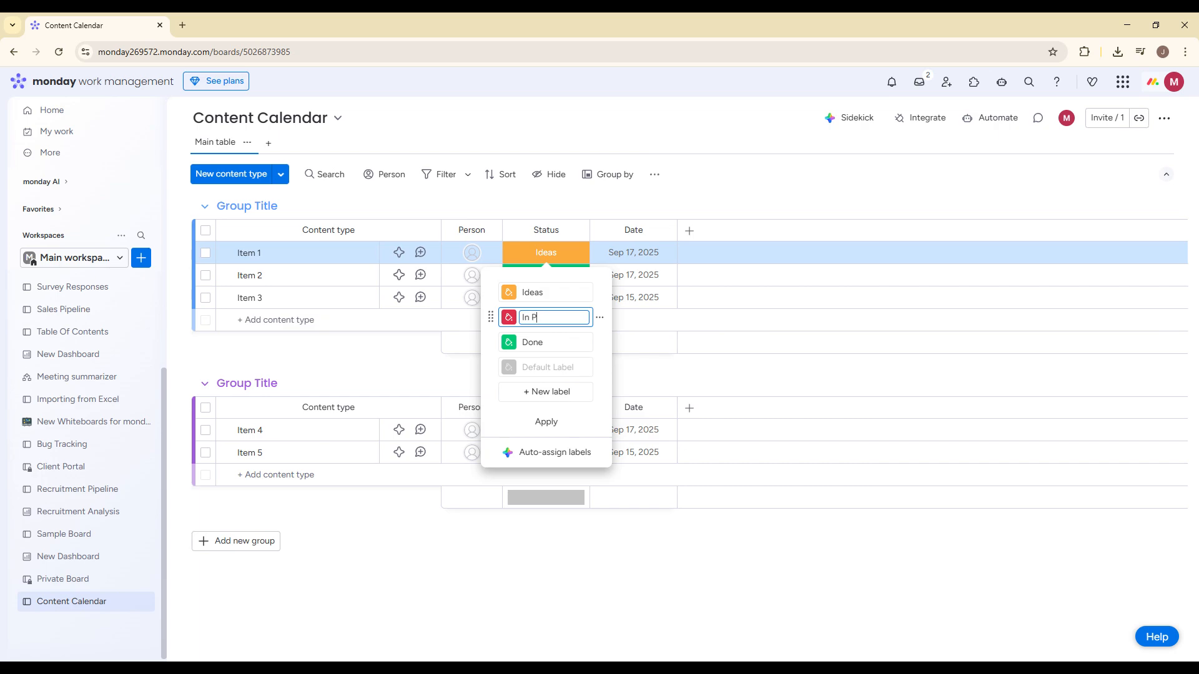
type("rogrew")
left_click(544, 342)
left_click(755, 198)
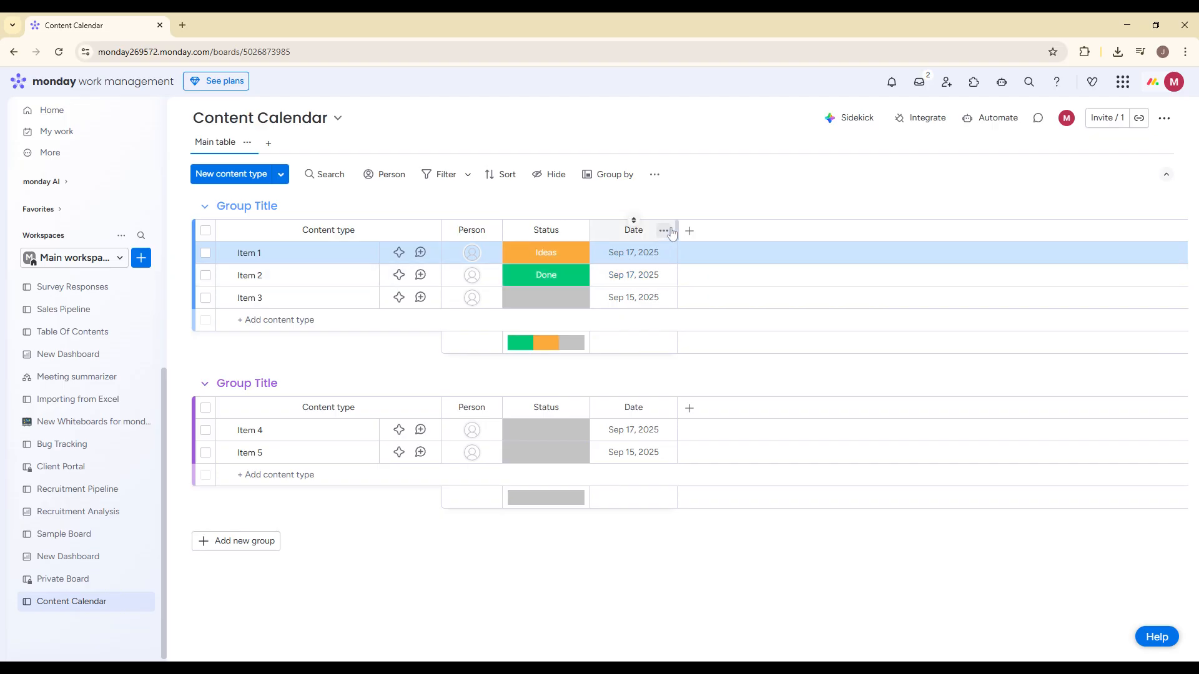
- Rename the Date column as "Published Date"
mouse_move(632, 226)
left_mouse_down()
mouse_move(518, 266)
mouse_move(632, 227)
left_mouse_up()
left_click(633, 230)
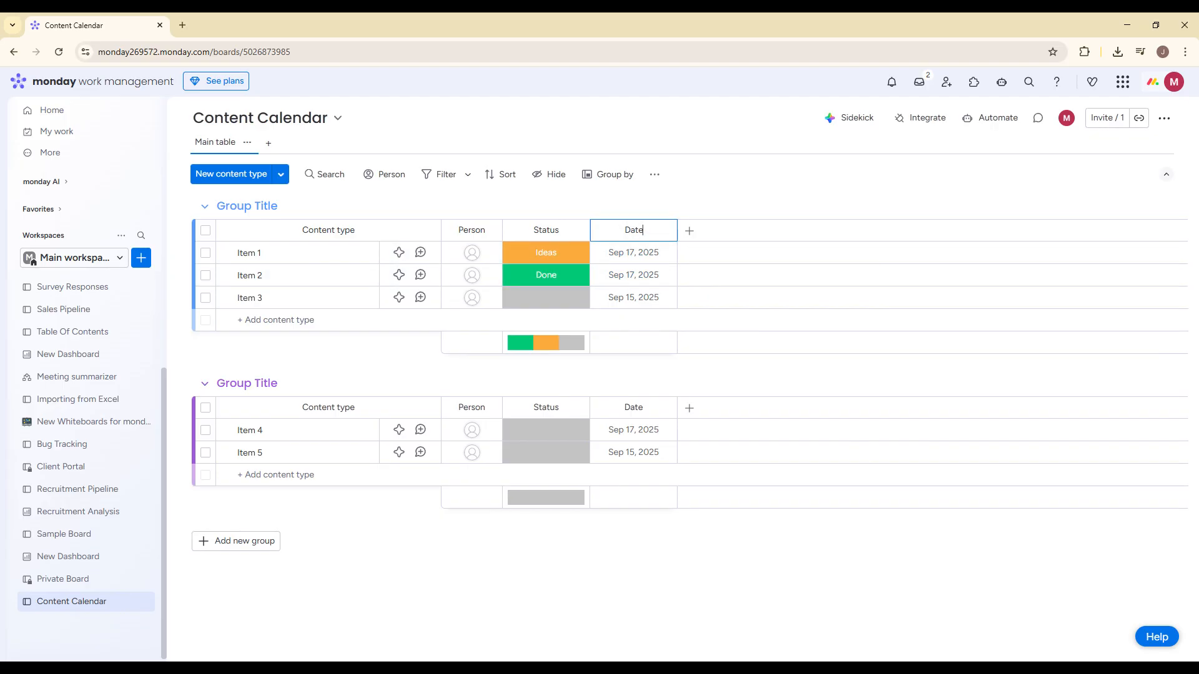
type("Published")
- Rename the Person column as "Owner"
left_click(472, 228)
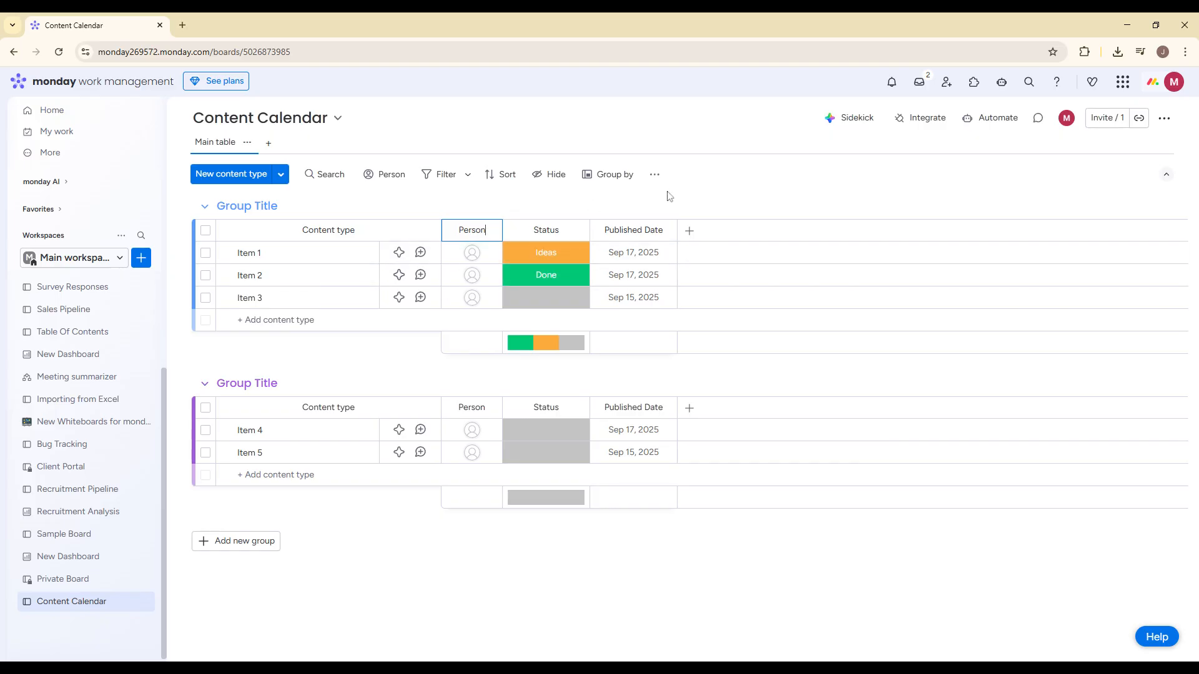
key("BackSpace")
key("BackSpace")
key("BackSpace")
key("BackSpace")
key("BackSpace")
type("Owner")
- Add a Text column after the published date and name it "Platform"
left_click(690, 233)
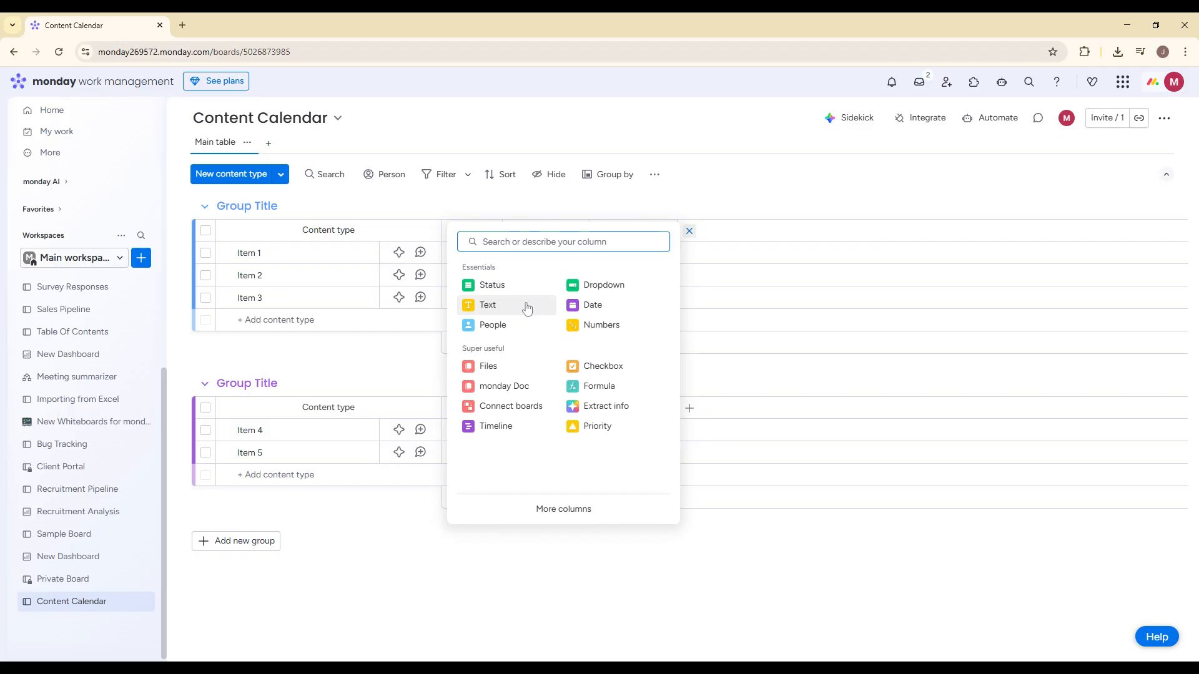
left_click(525, 304)
left_click(721, 222)
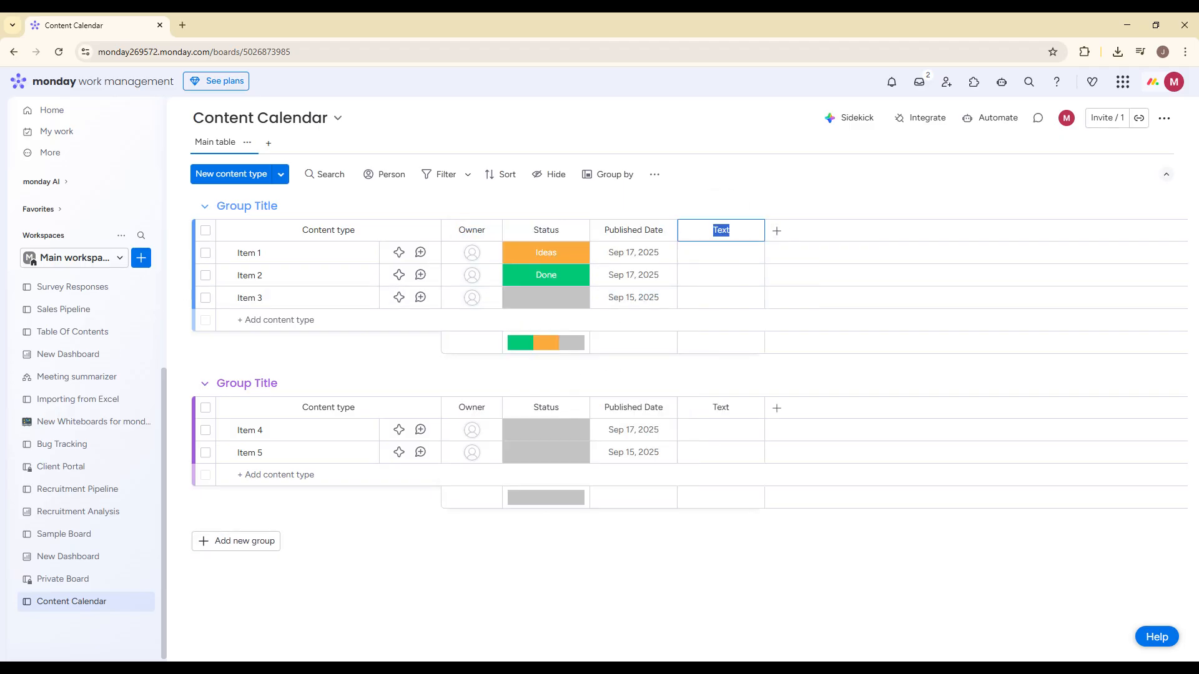
type("Platform")
key("Return")
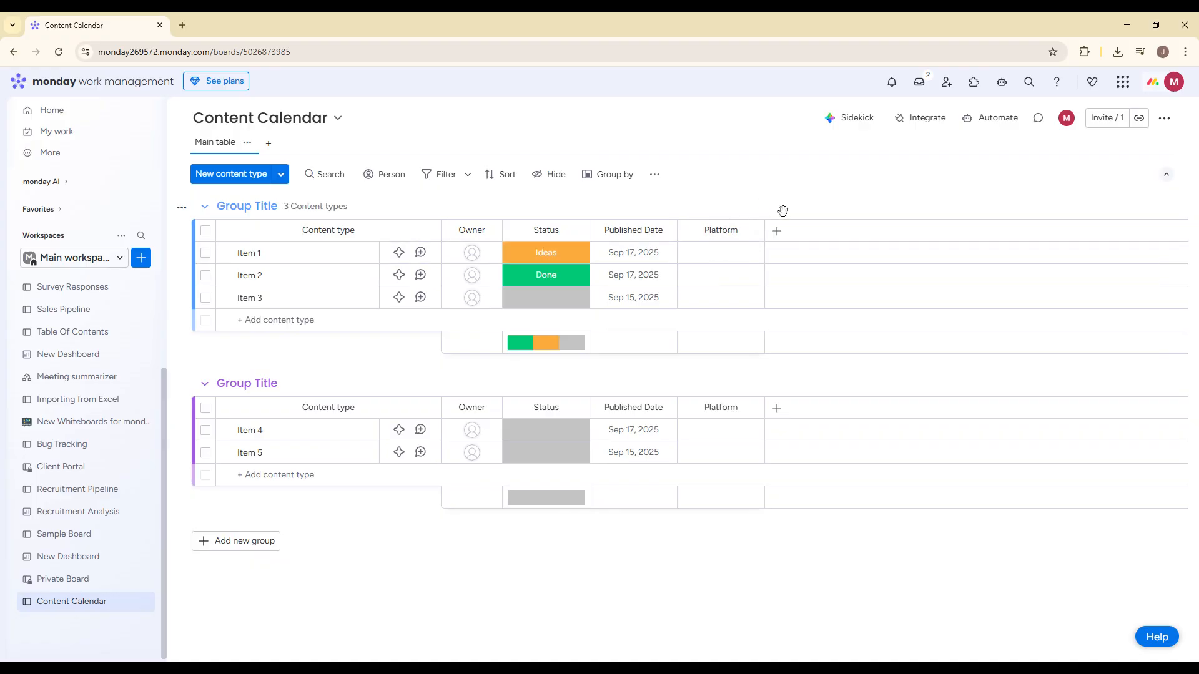
- Add a Dropdown column after Platform and name it "Content Type"
left_click(778, 231)
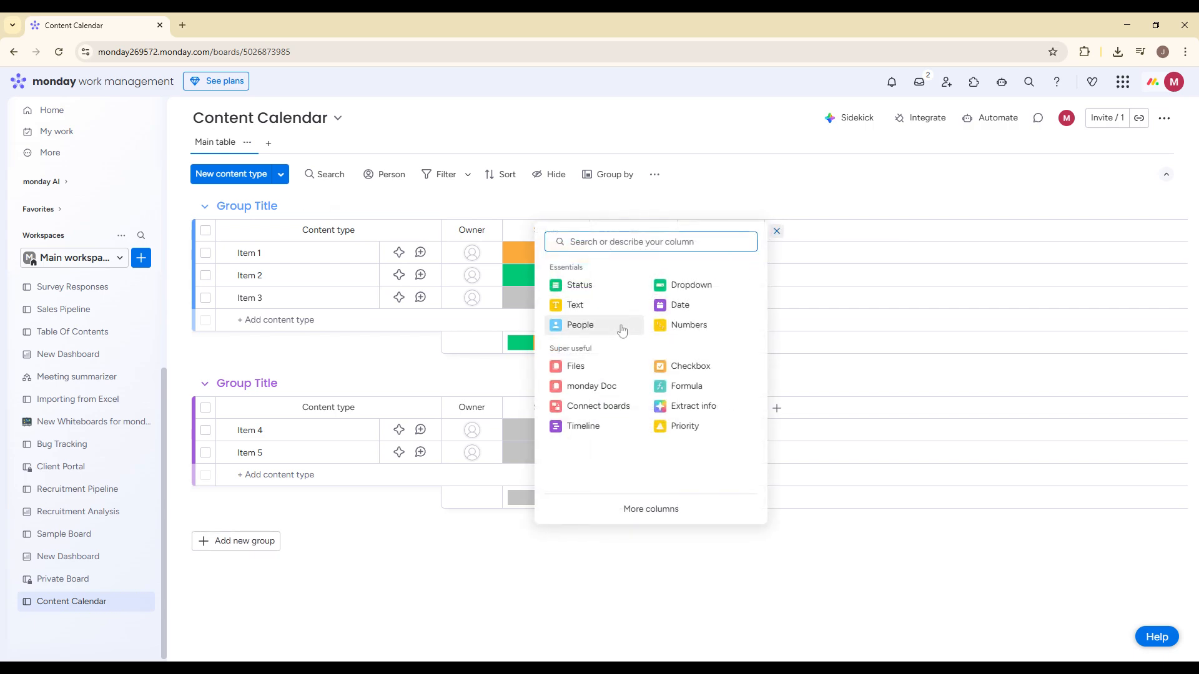
left_click(690, 285)
left_click(808, 229)
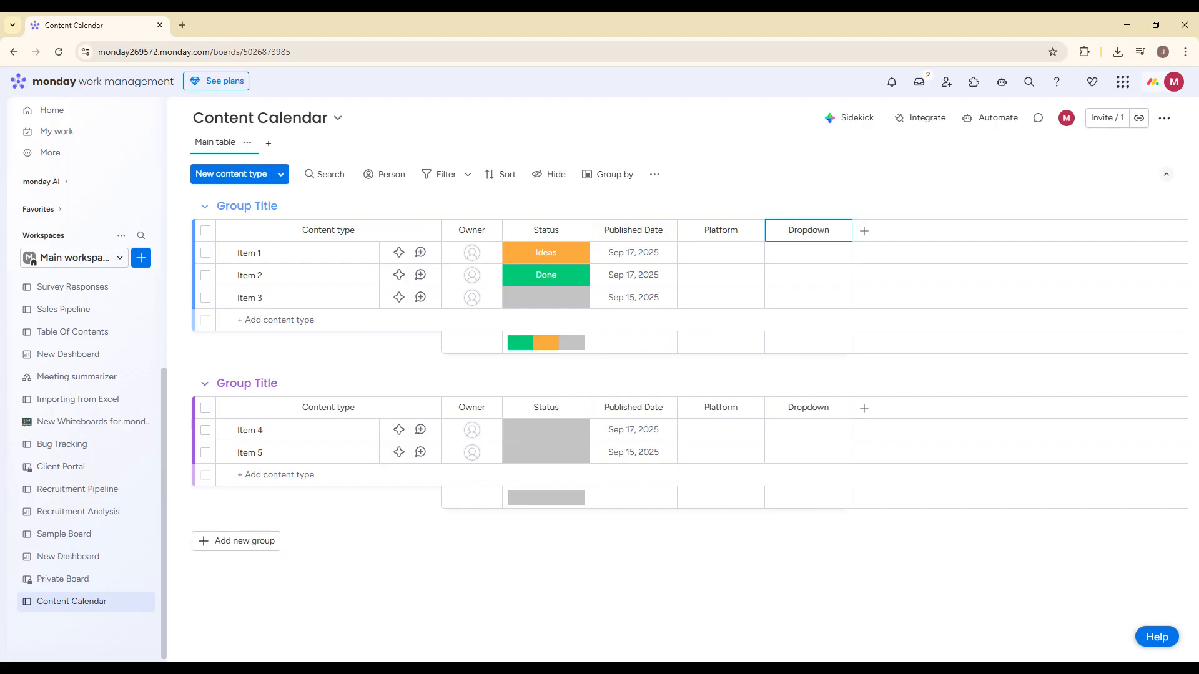
type("Content Type")
key("Return")
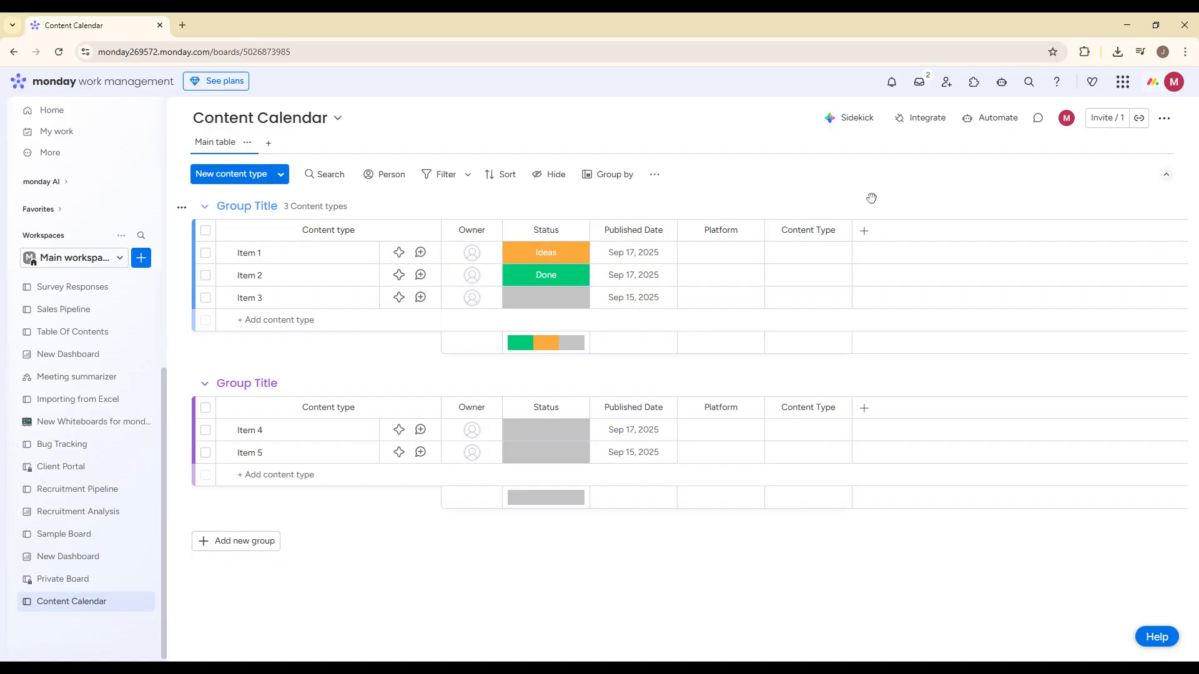
- Find the Files column type and add it as a column after the Content Type dropdown column
left_click(865, 230)
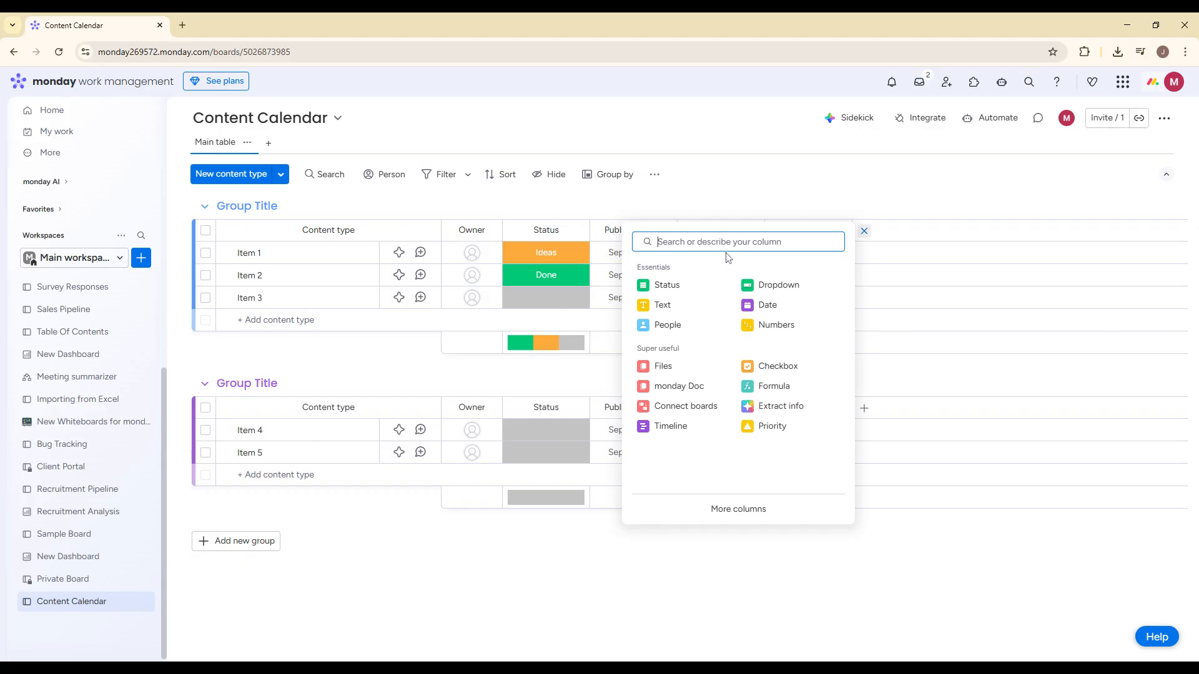
type("files")
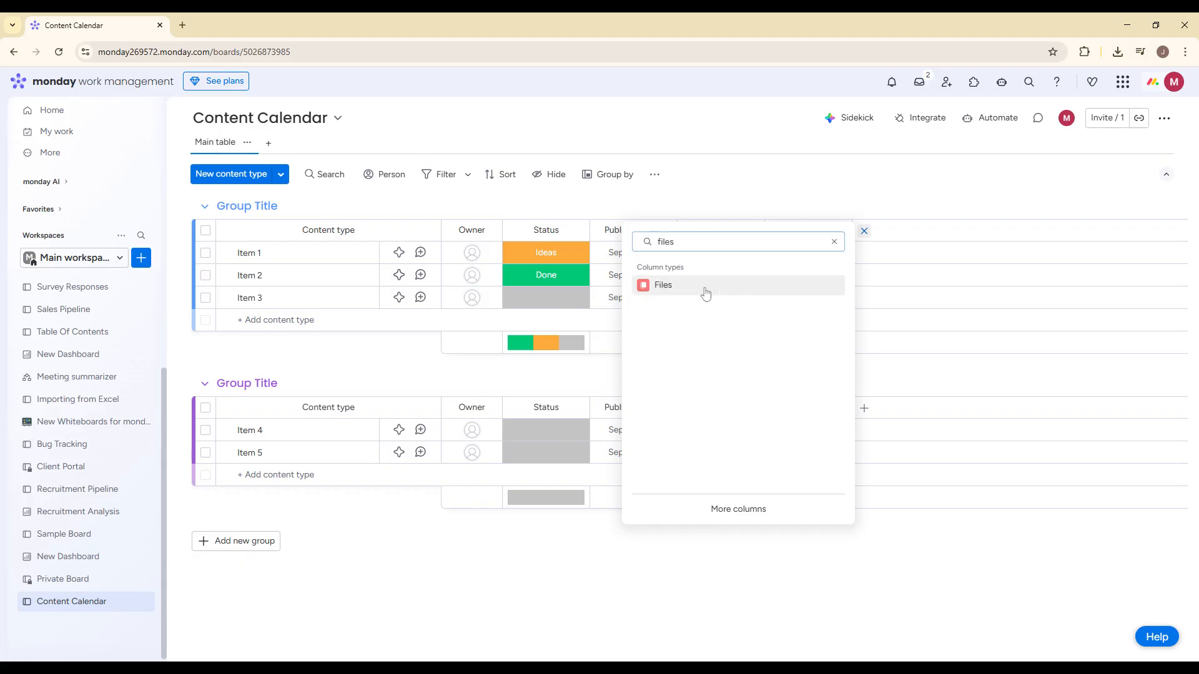
left_click(703, 286)
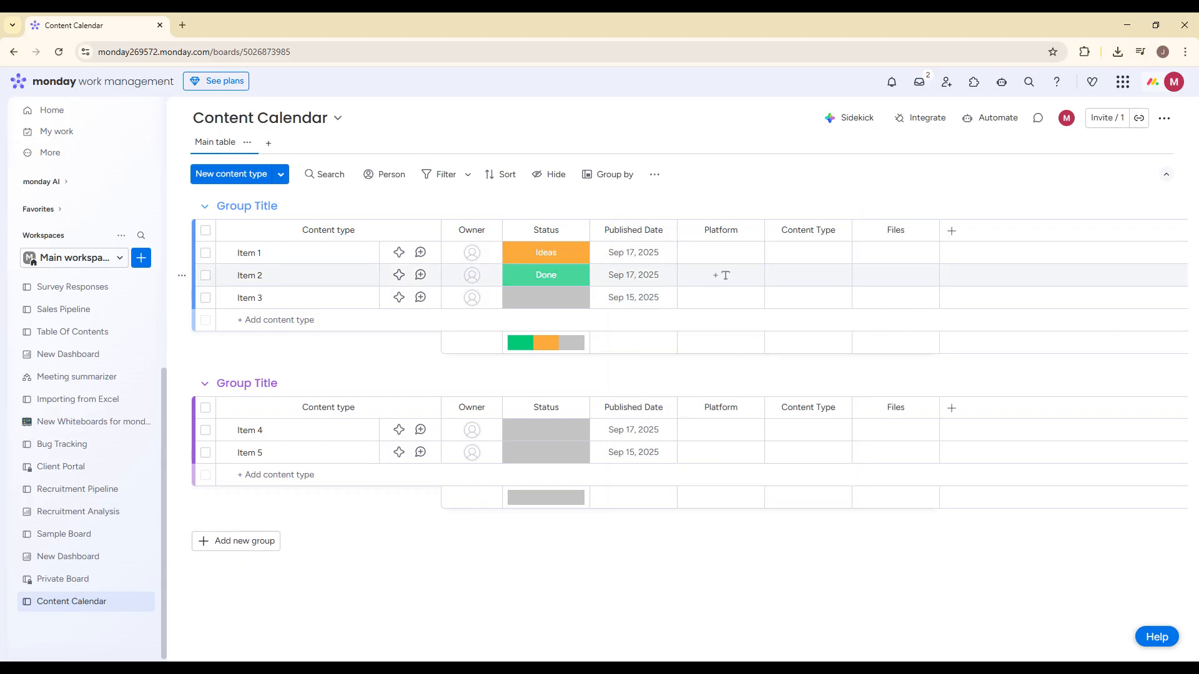
- Add a Link column after Files and name it "Live URL"
left_click(951, 231)
type("lin")
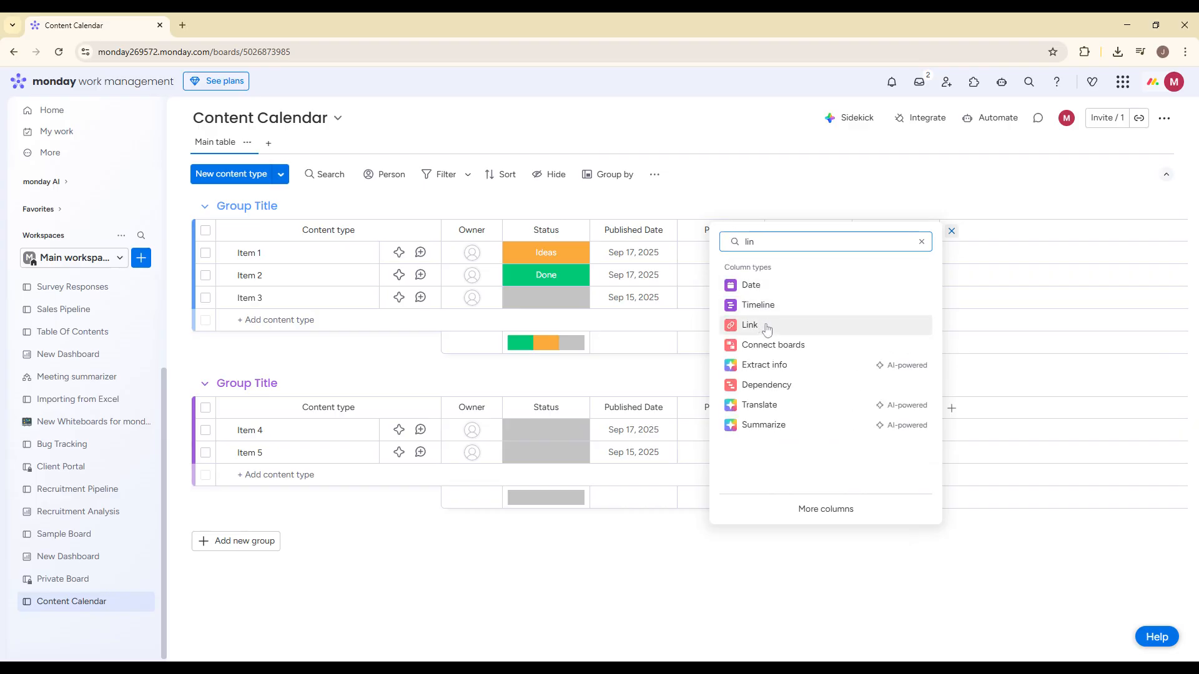
left_click(767, 326)
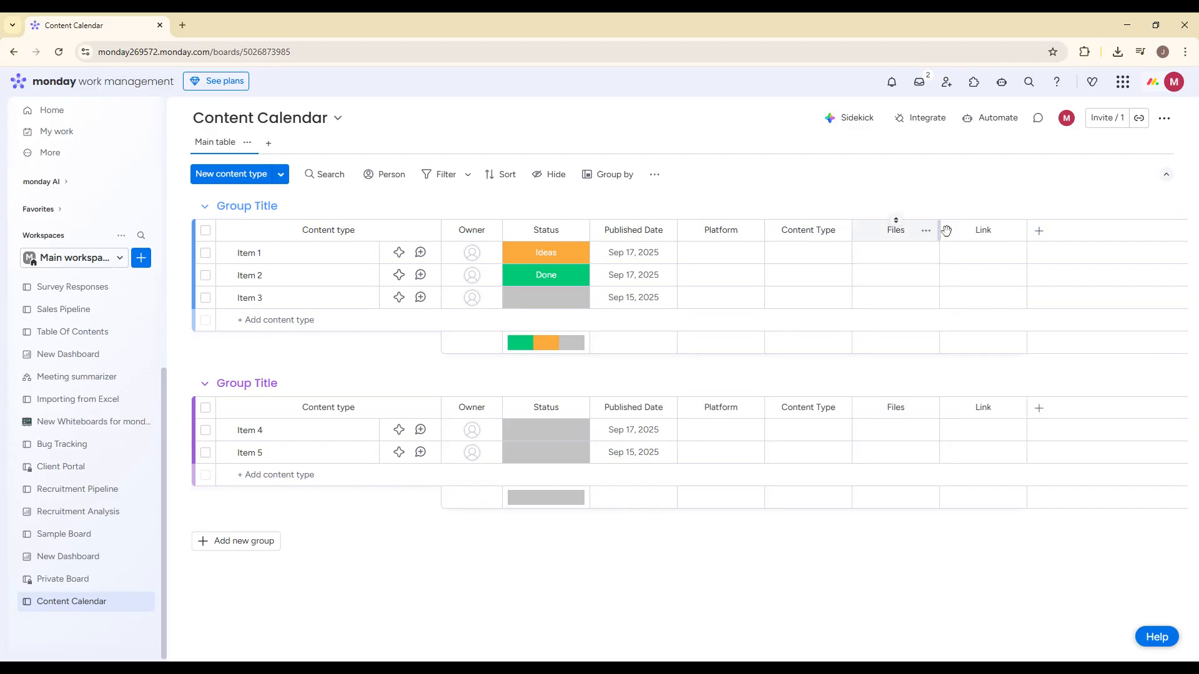
left_click(982, 228)
key("ctrl+a")
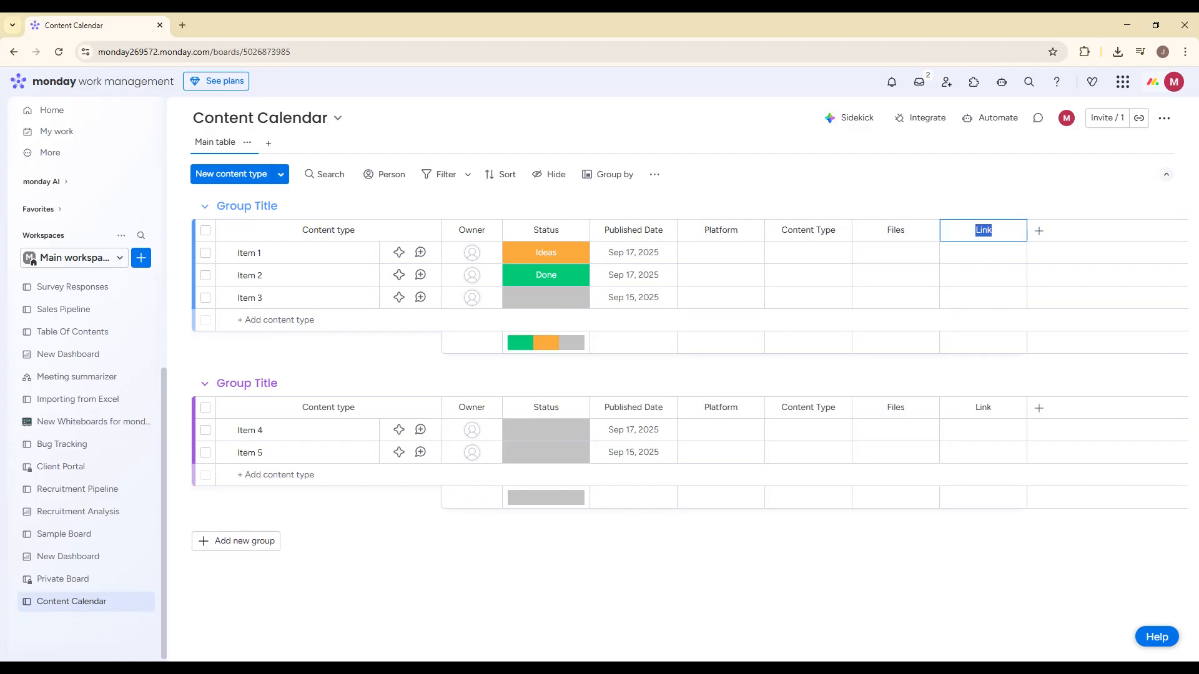
type("Live URL")
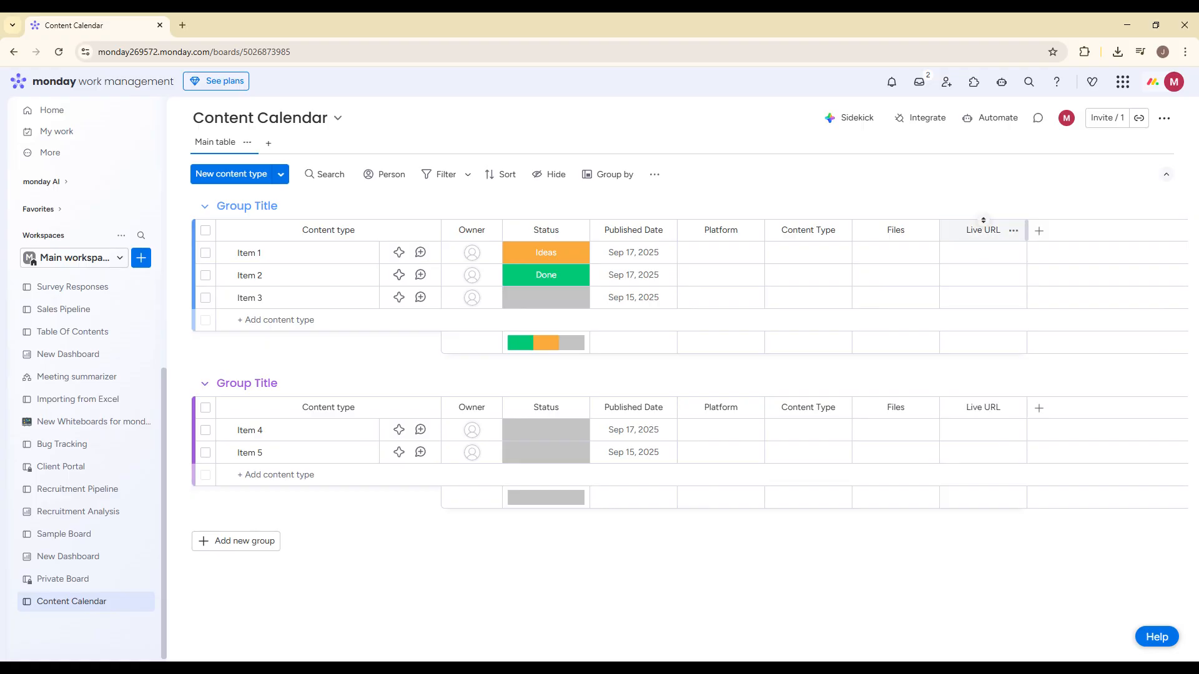
key("Return")
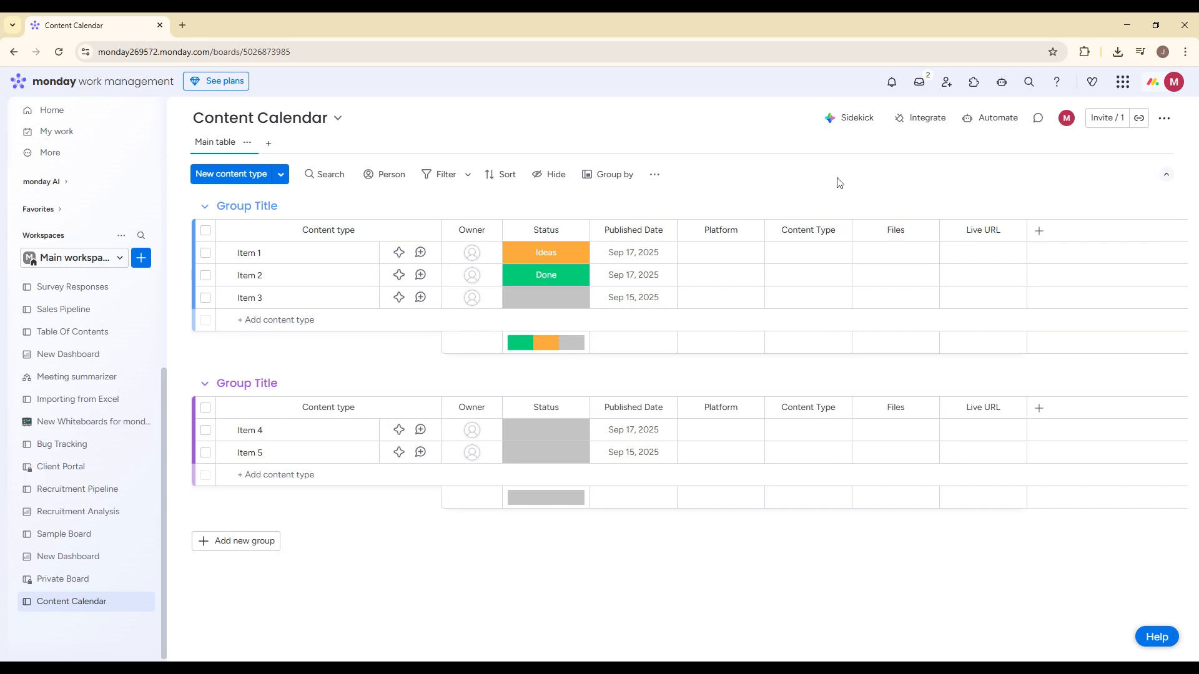
- Rename the first group on the board as "Ideas"
left_click(268, 206)
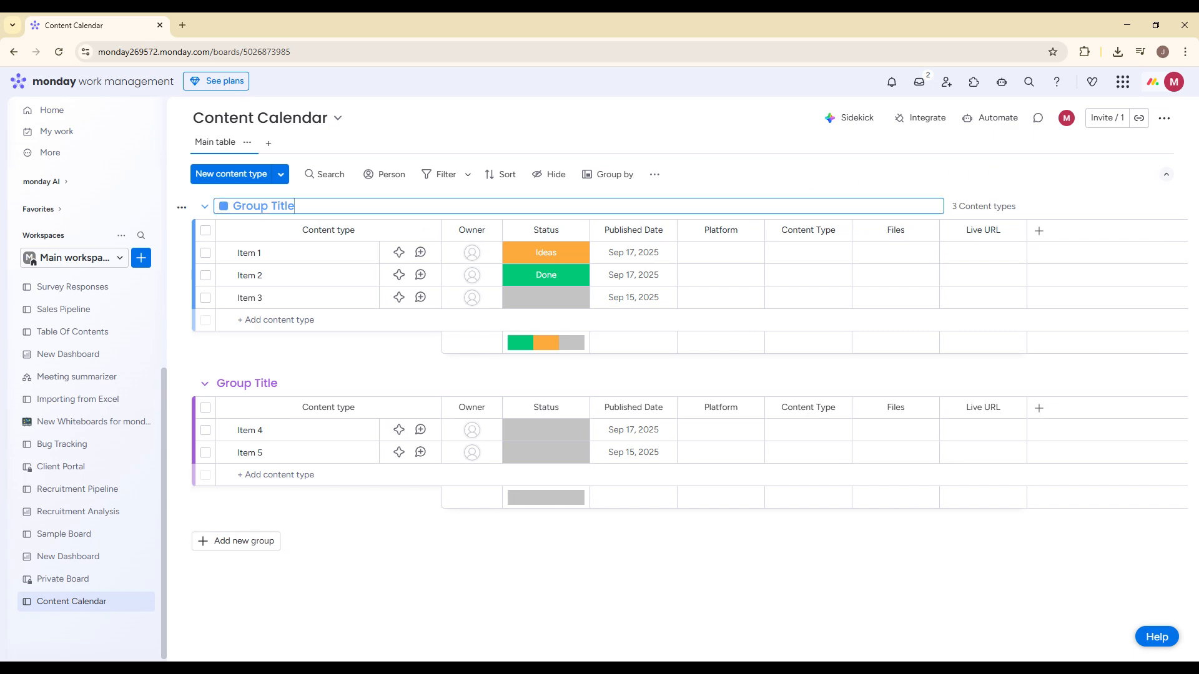
type("iDEA")
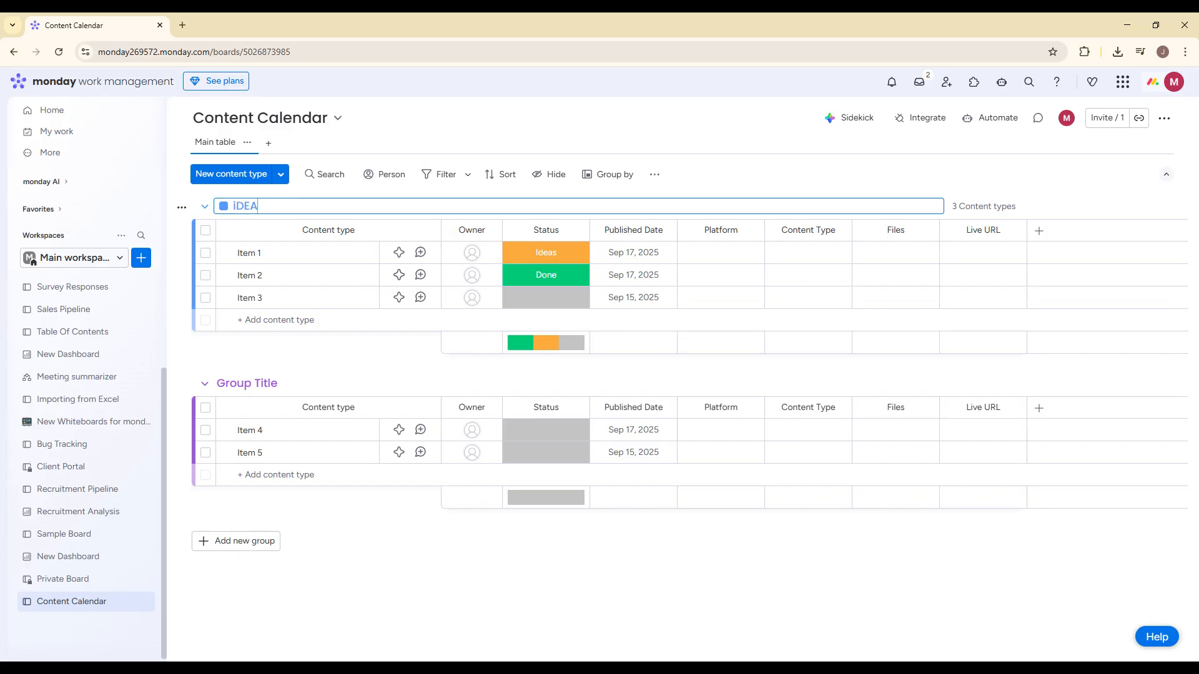
type("E")
key("BackSpace")
key("BackSpace")
key("BackSpace")
type("Ideas")
- Rename the second group on the board as "In Progress"
left_click(247, 383)
key("ctrl+a")
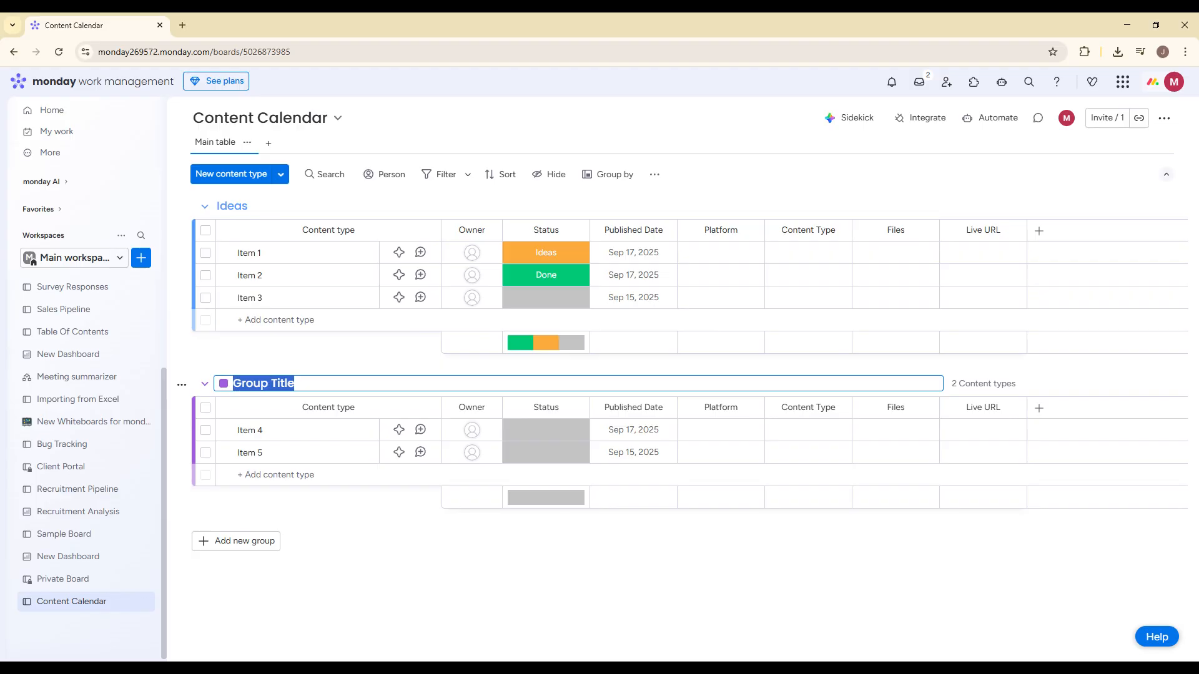
key("BackSpace")
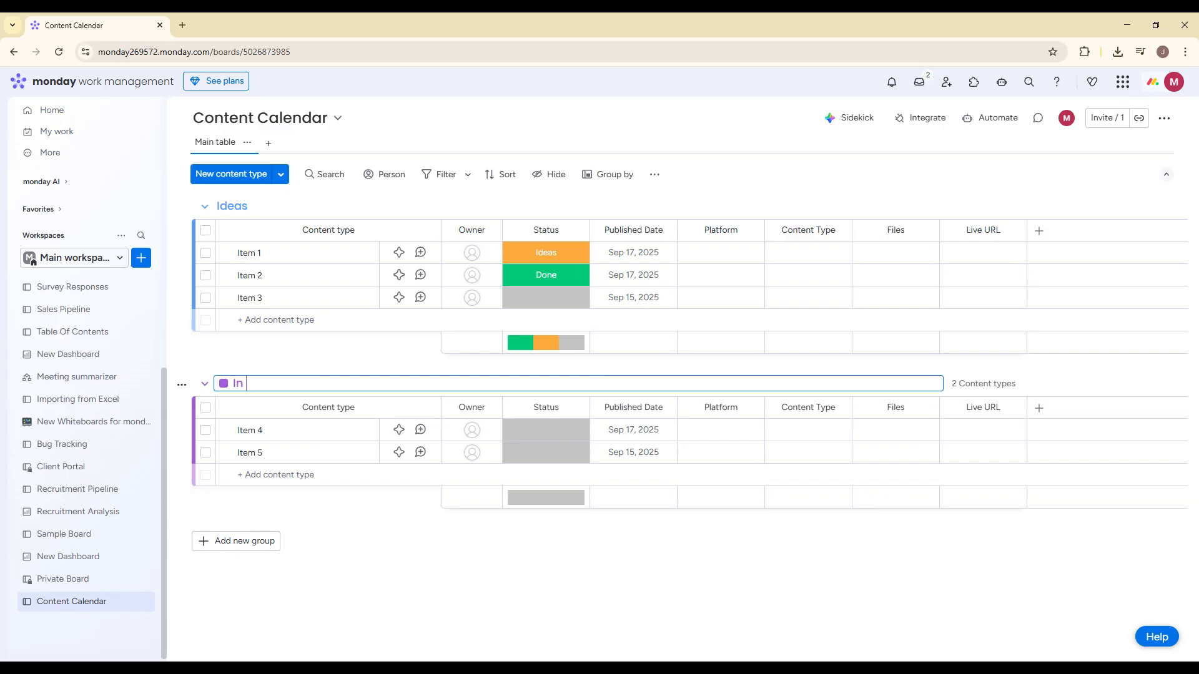
type("In Progress")
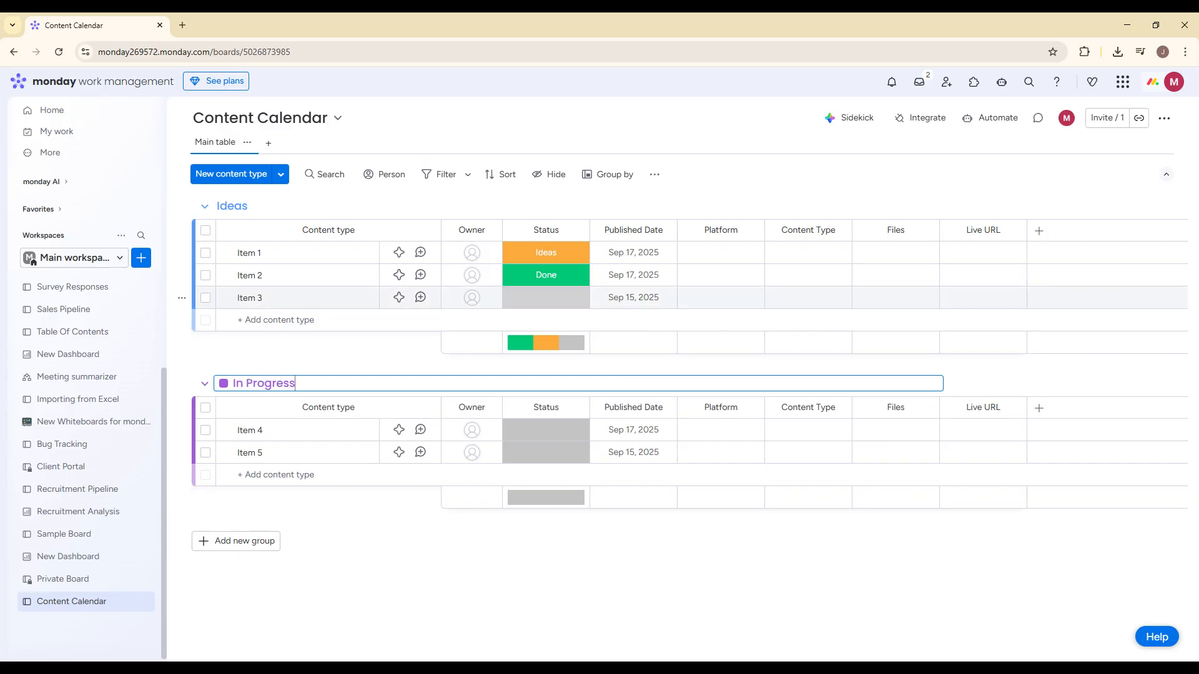
- Add a third group below In Progress and name it "Completed"
left_click(242, 542)
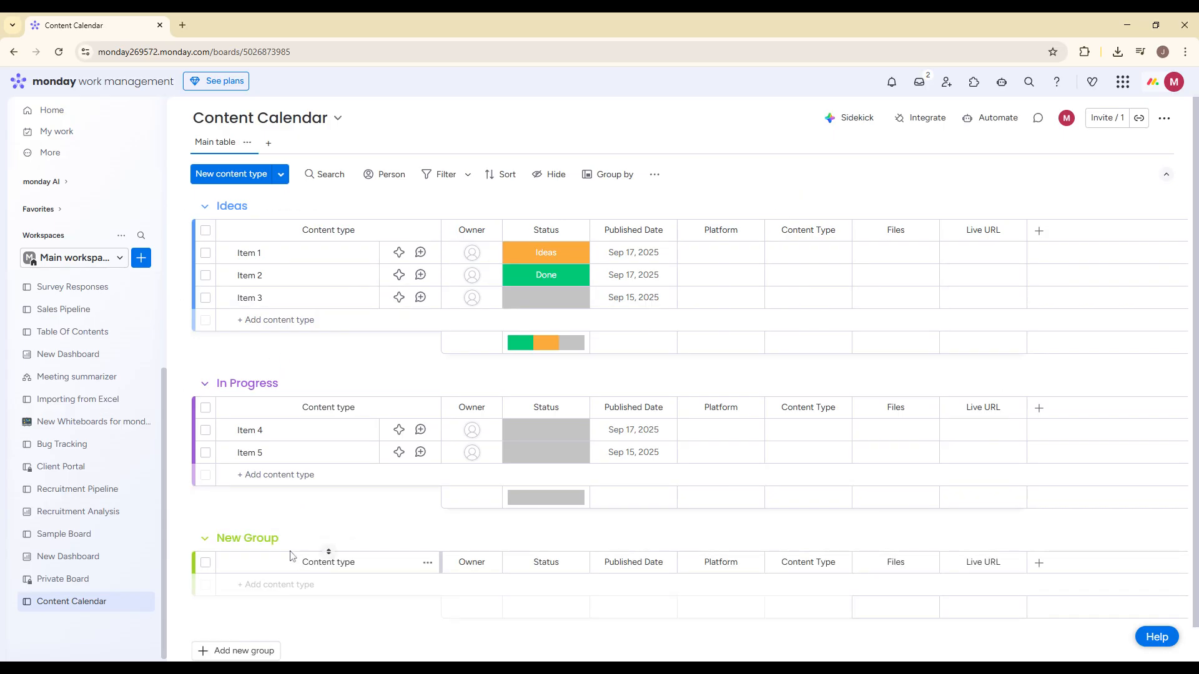
key("BackSpace")
type("Com")
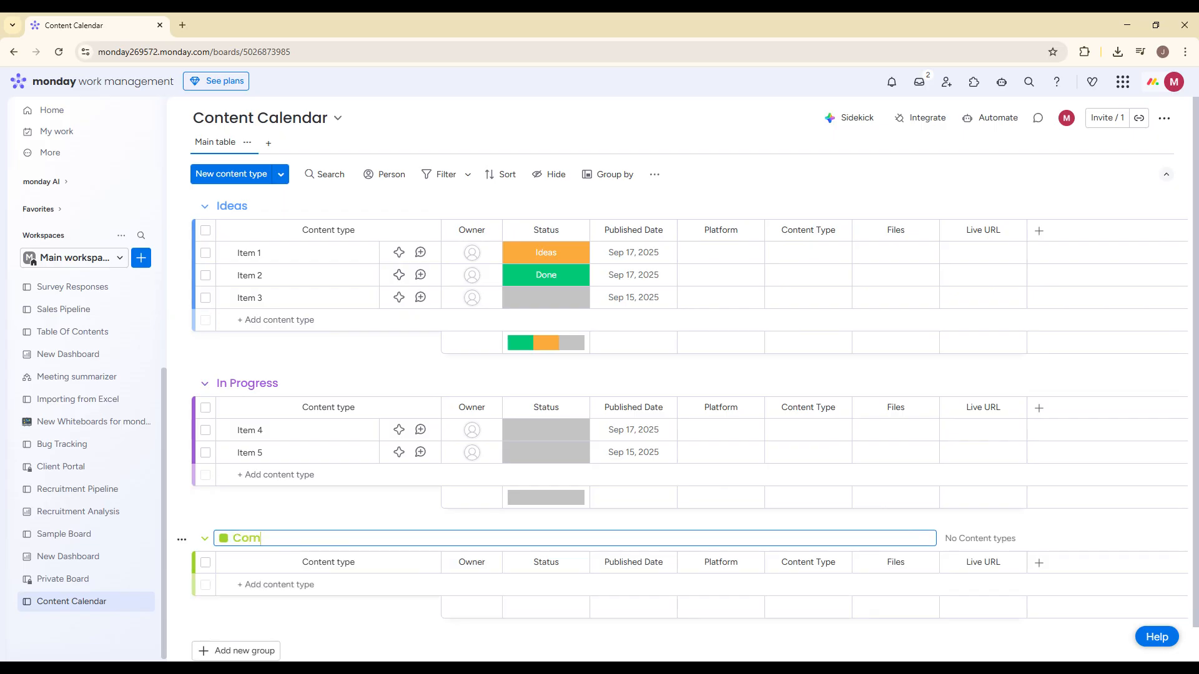
type("pleted")
key("Return")
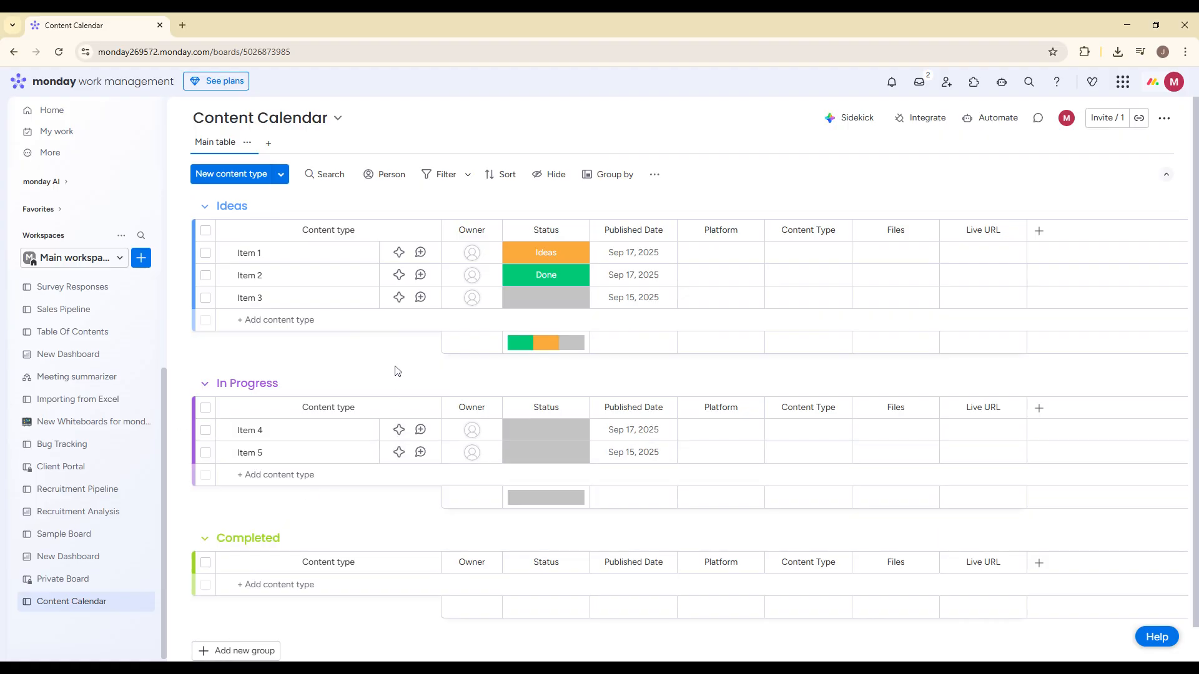
- Add a Calendar view to the Content Calendar board
left_click(271, 144)
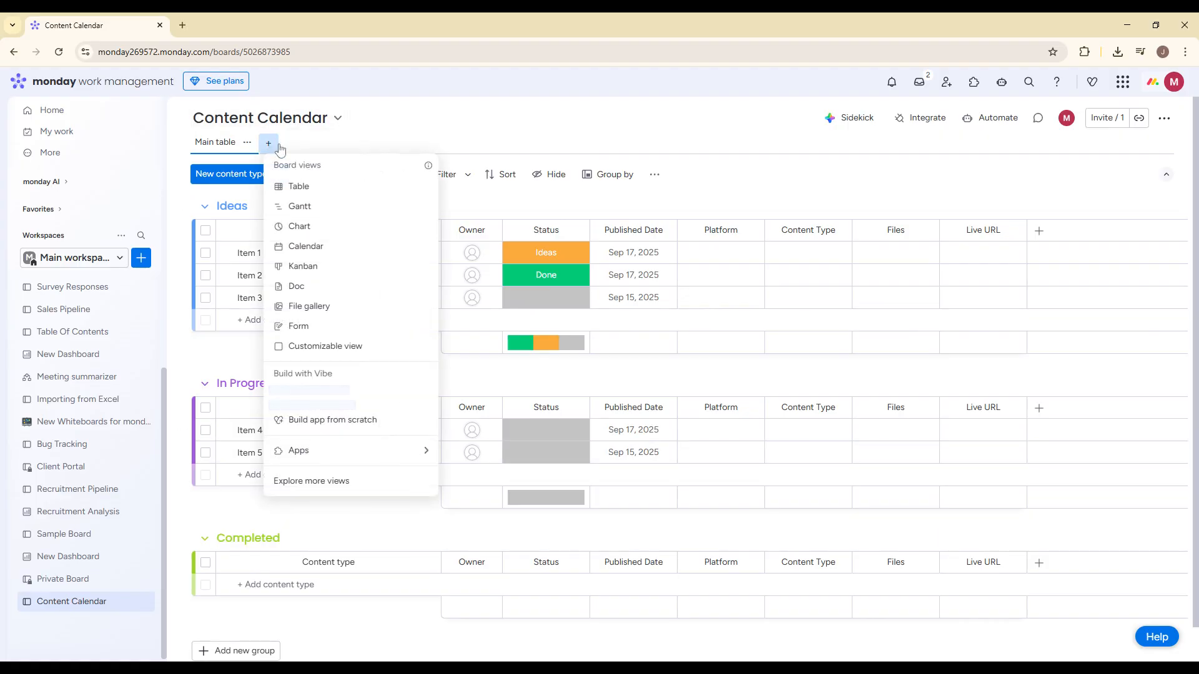
left_click(312, 245)
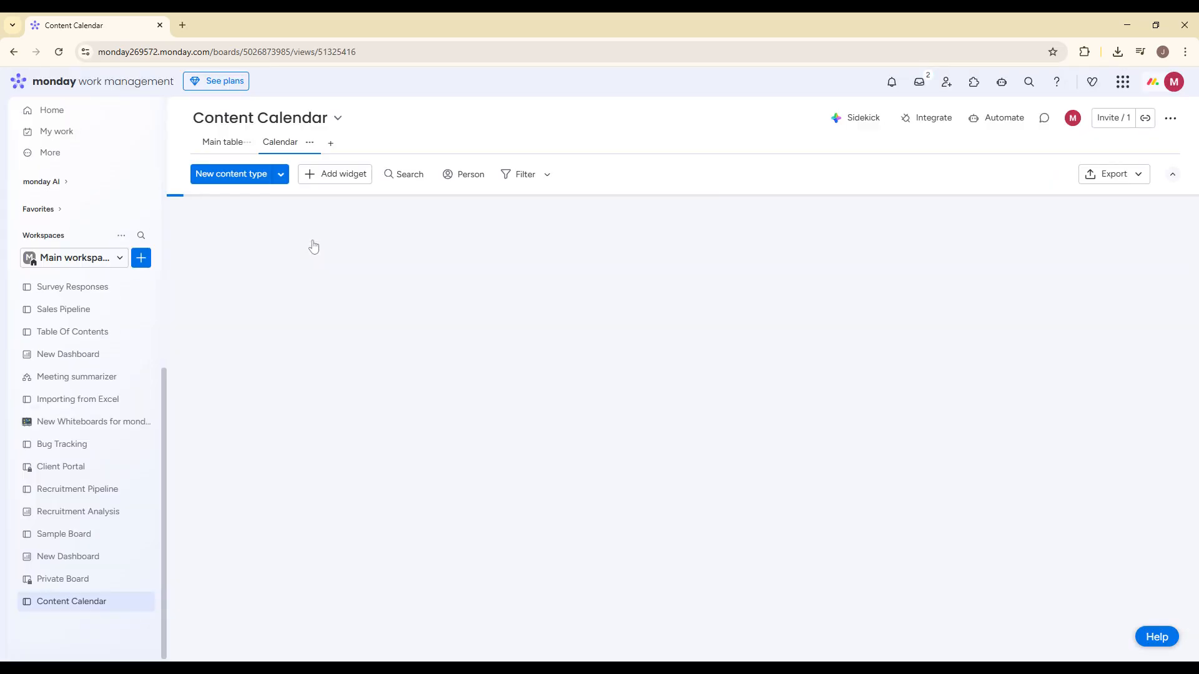